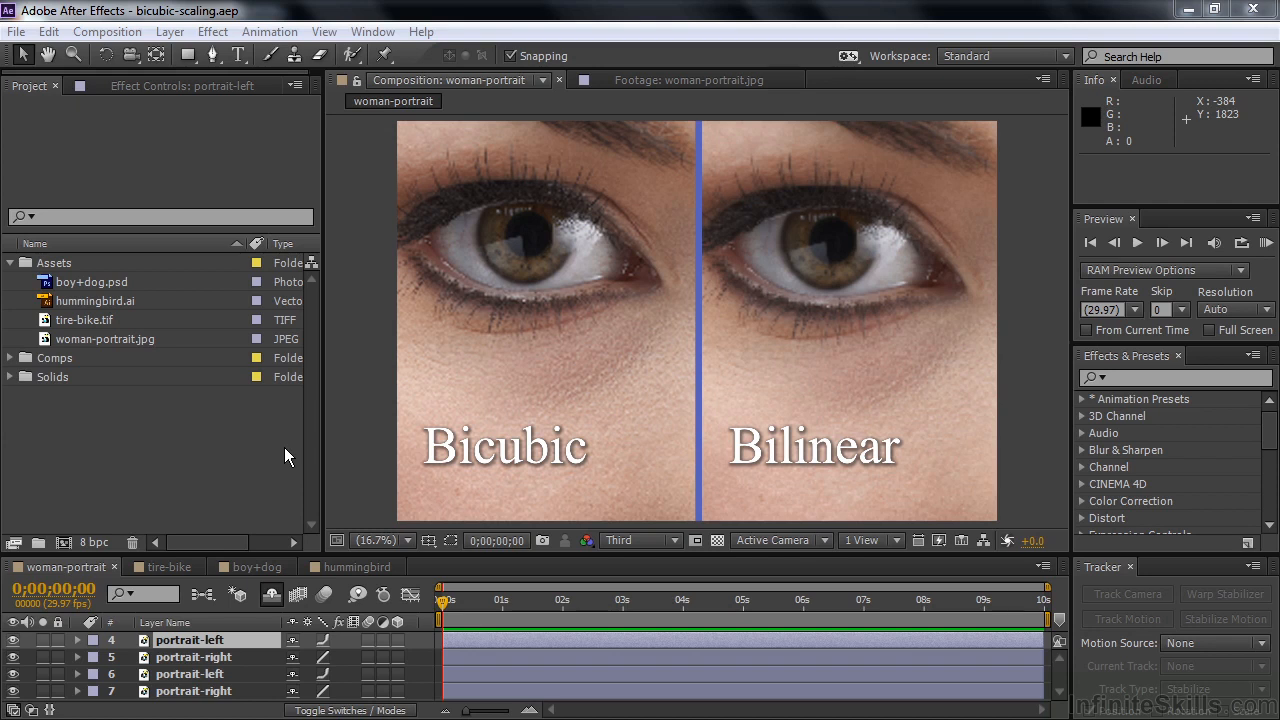
View the woman-portrait.jpg source footage, and cycle the sampling of portrait-left (layer 4) through draft and bilinear back to bicubic.
double_click(48, 339)
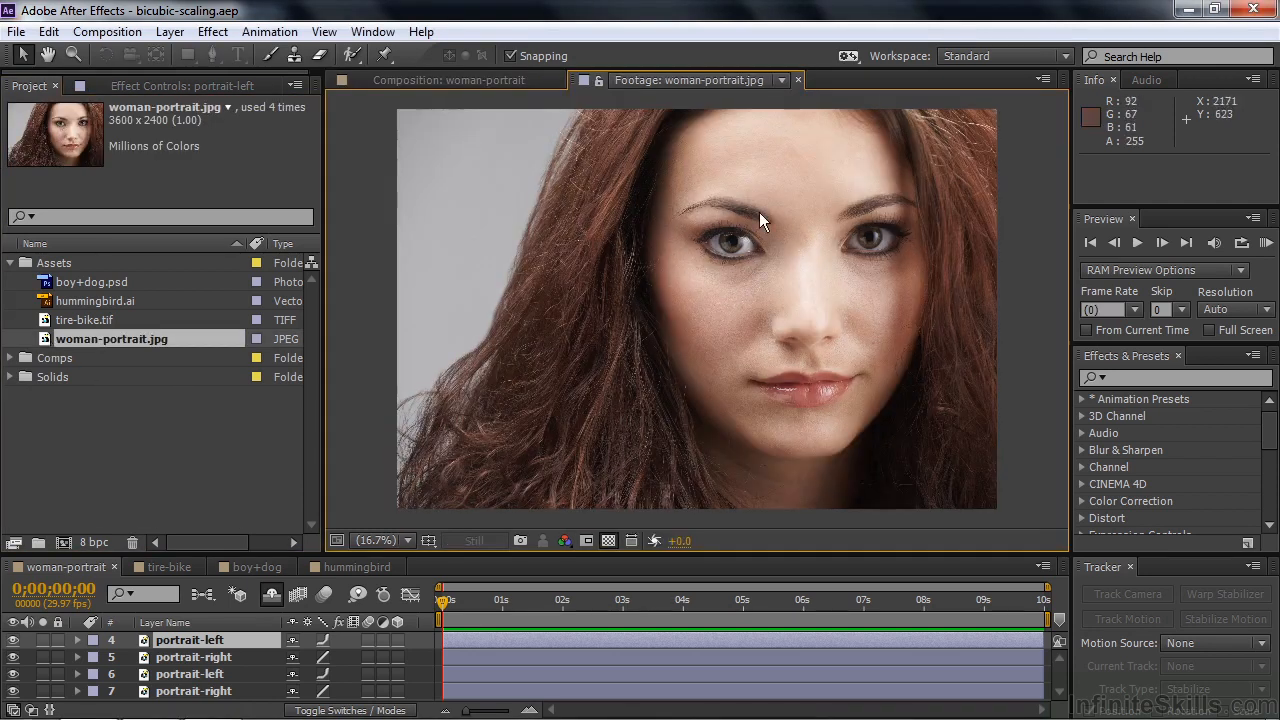
left_click(460, 80)
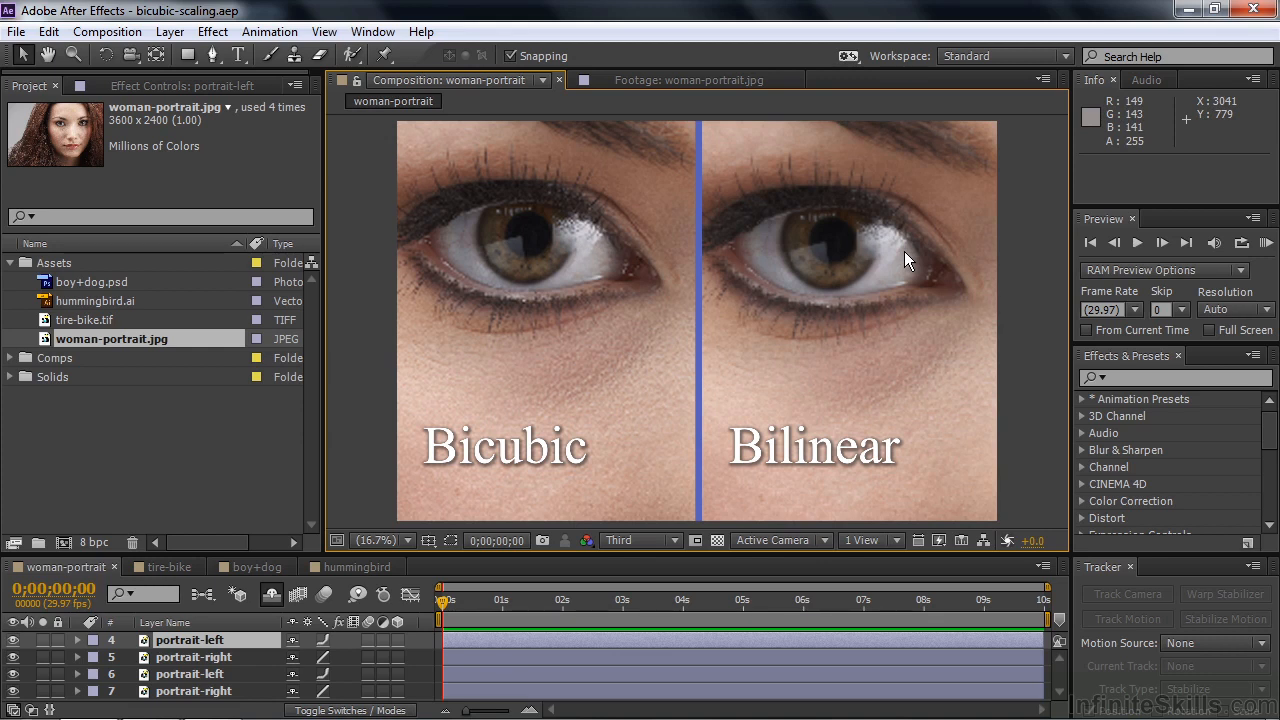
left_click(323, 639)
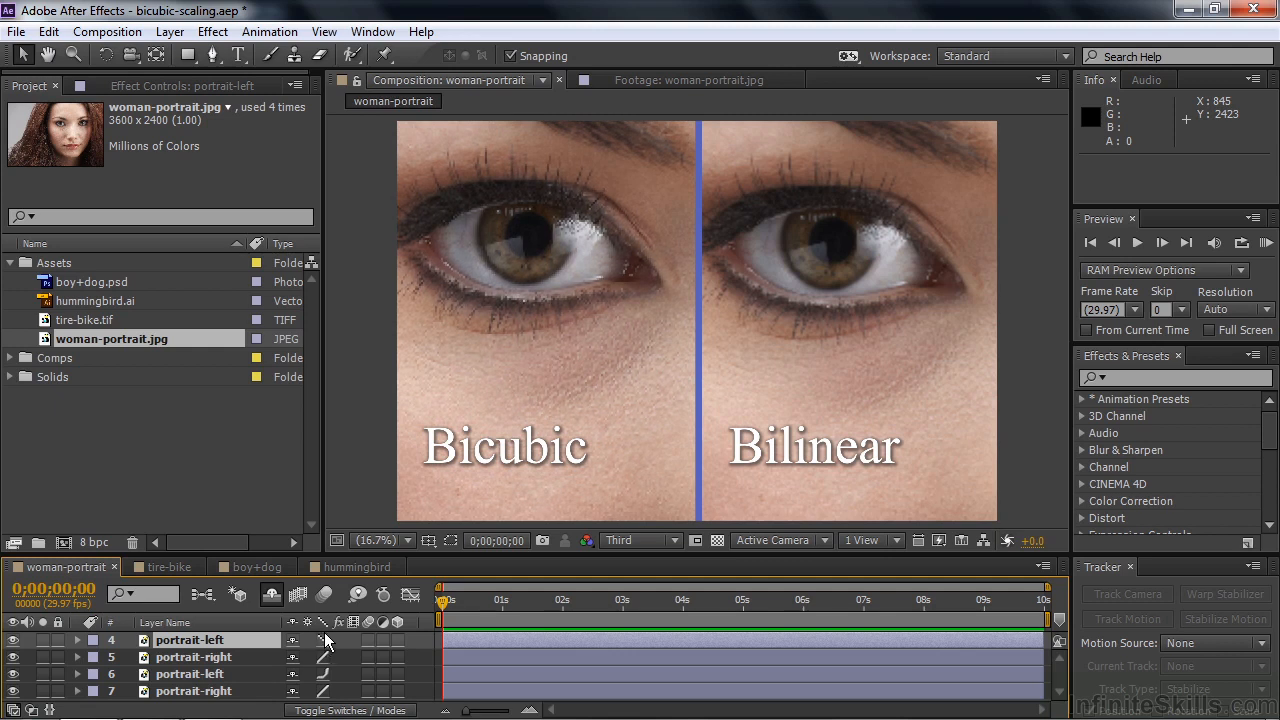
left_click(323, 639)
key("alt+b")
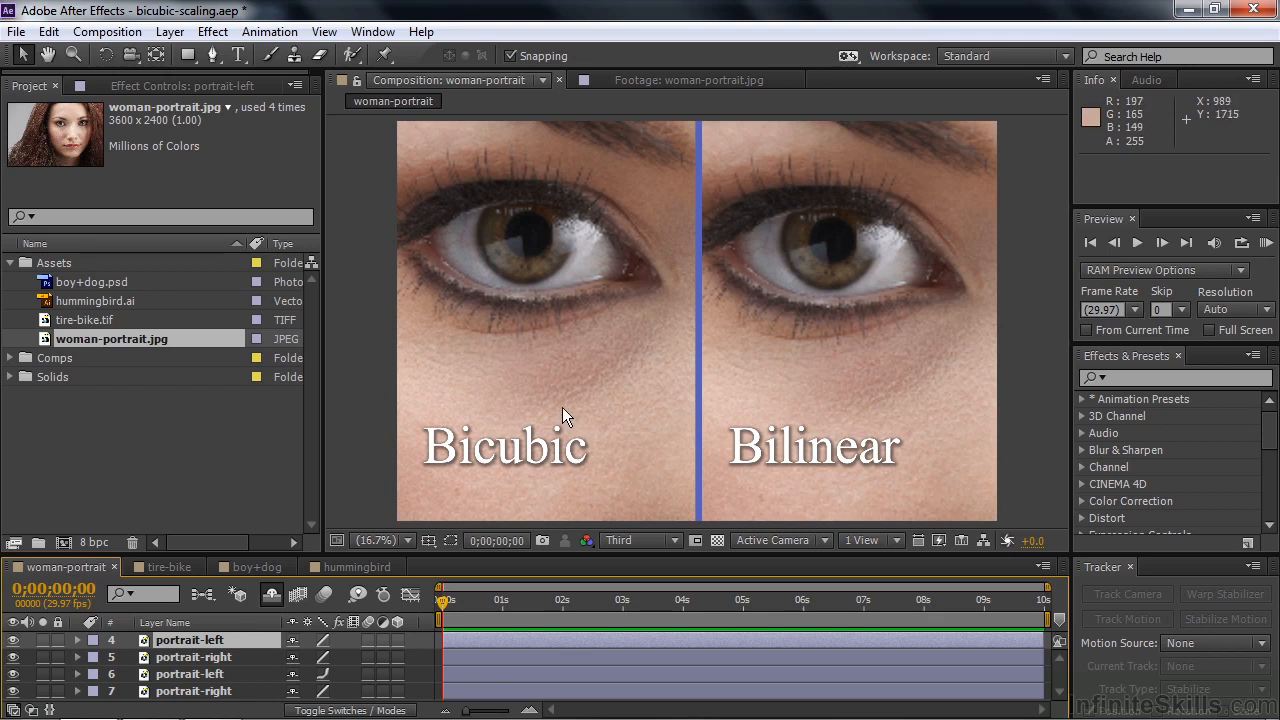
key("alt+b")
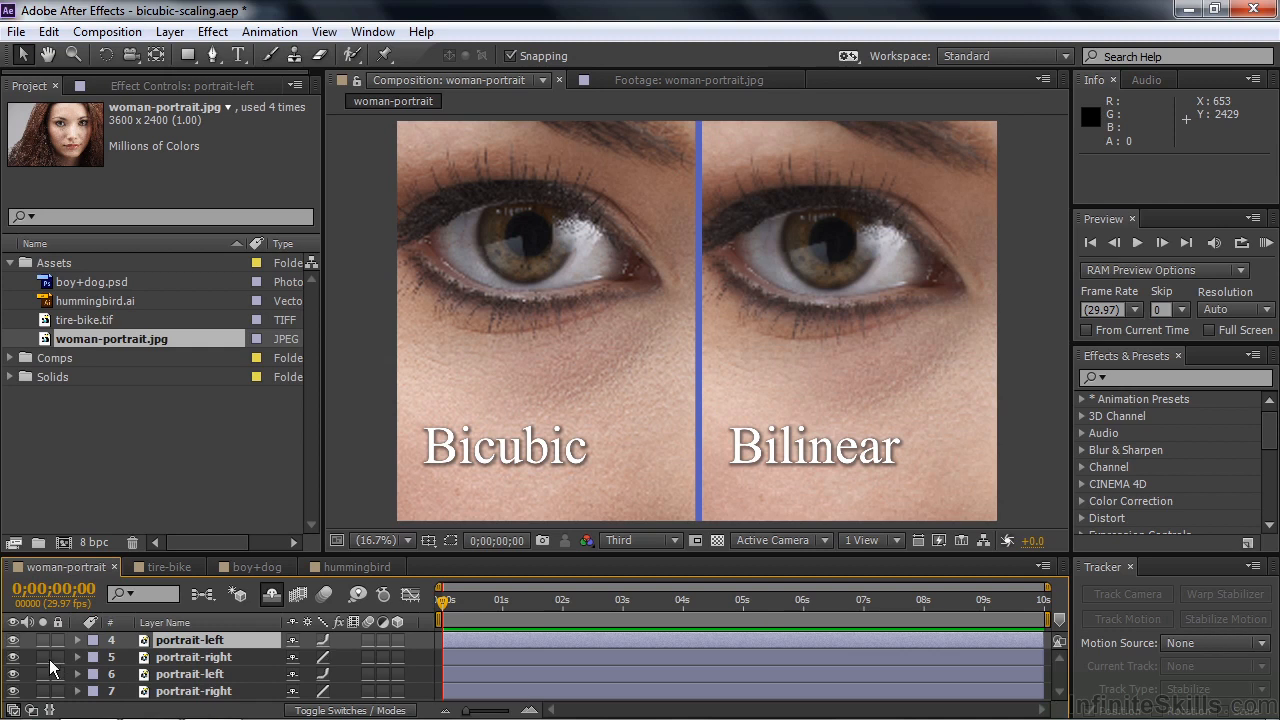
Hide the portrait-left and portrait-right layers 4 and 5 to expose the closer eye comparison, keeping layer 4 on bicubic sampling.
left_click(13, 640)
left_click(14, 657)
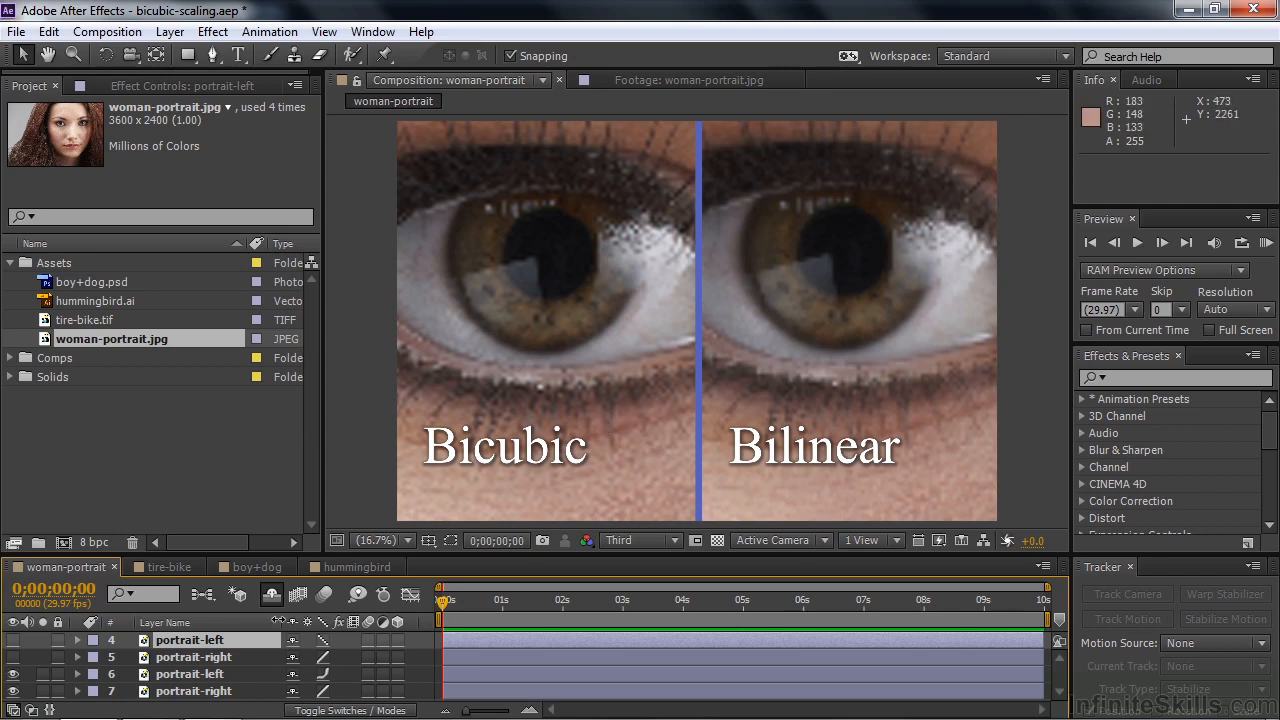
left_click(322, 641)
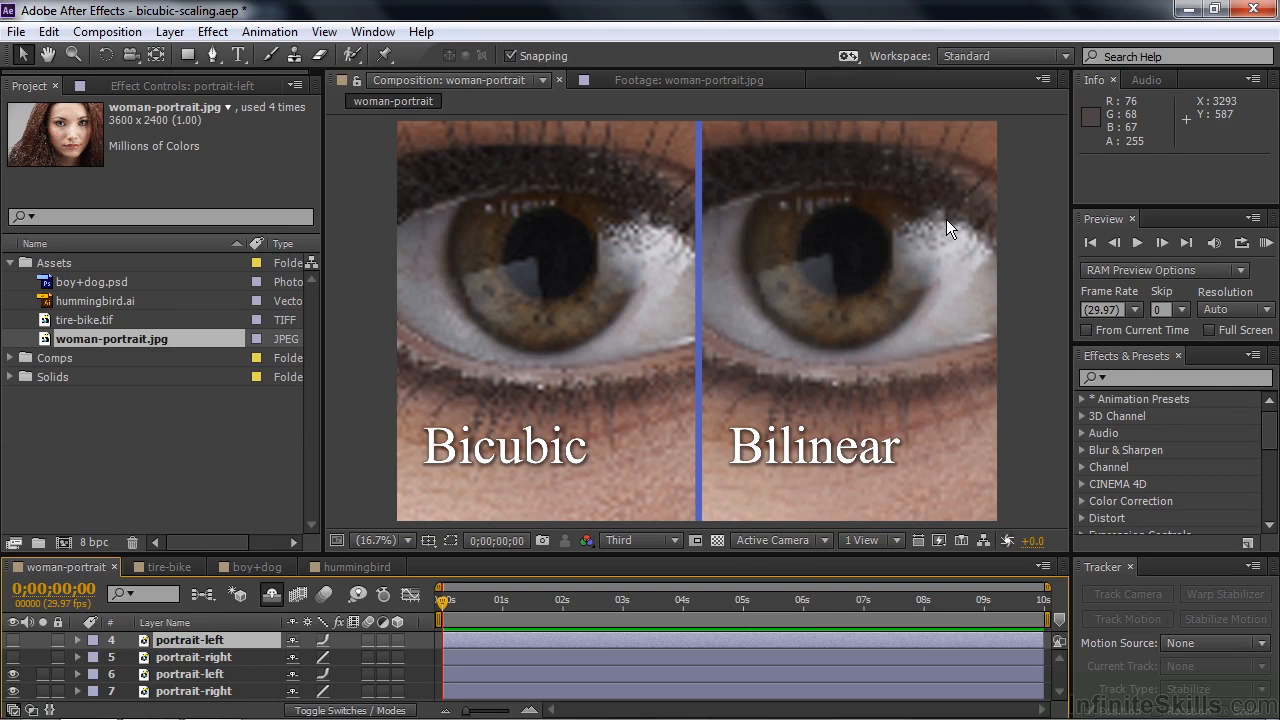
Switch to the tire-bike composition, view the original tire-bike.tif footage, and return to the composition.
left_click(170, 567)
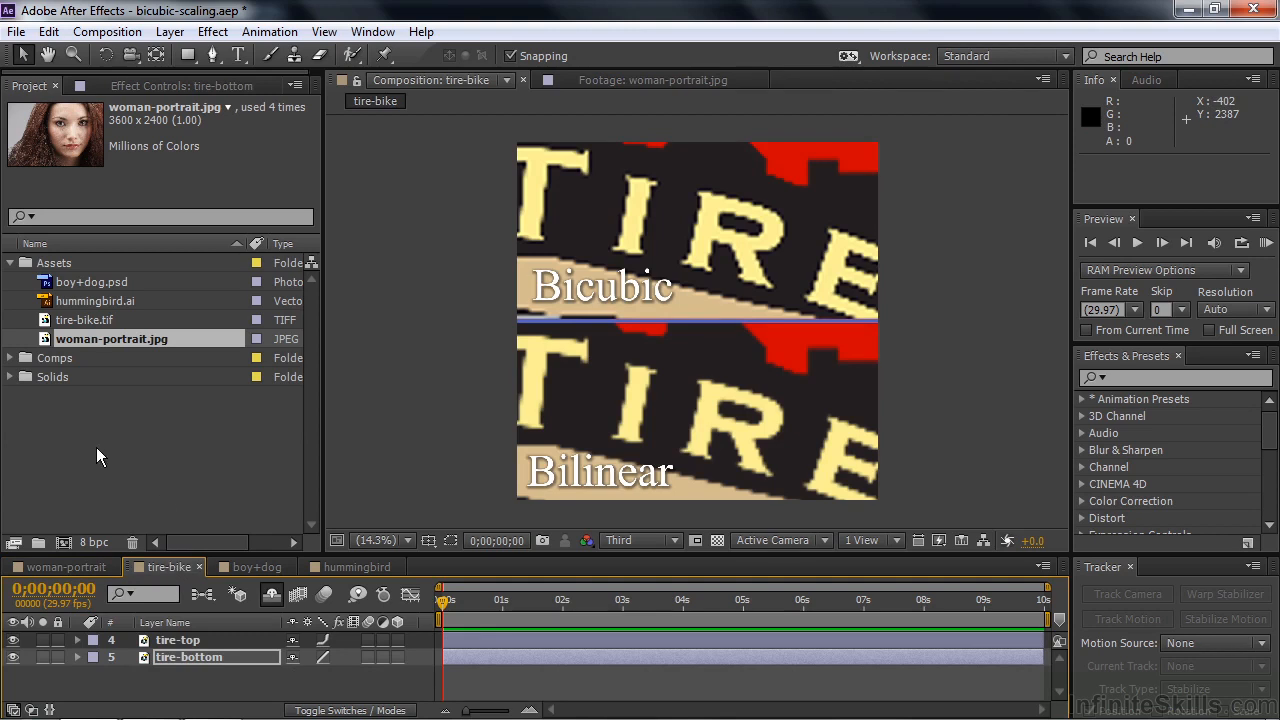
double_click(50, 320)
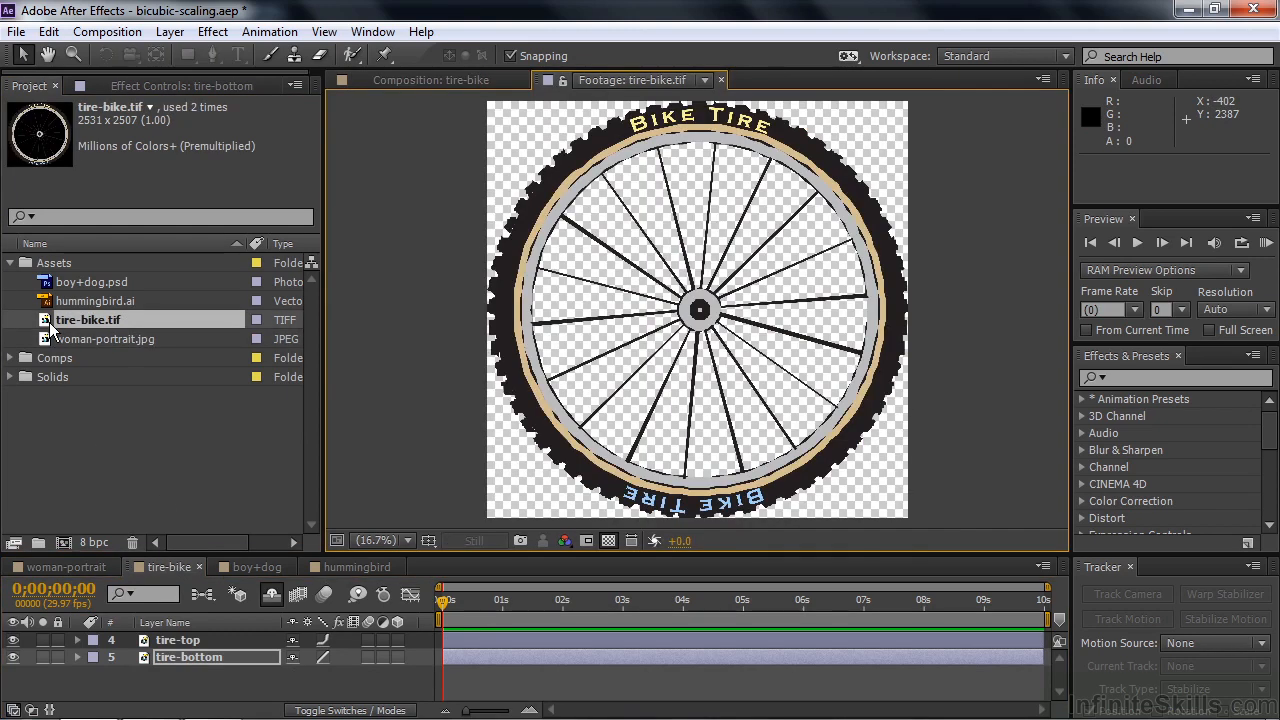
left_click(414, 74)
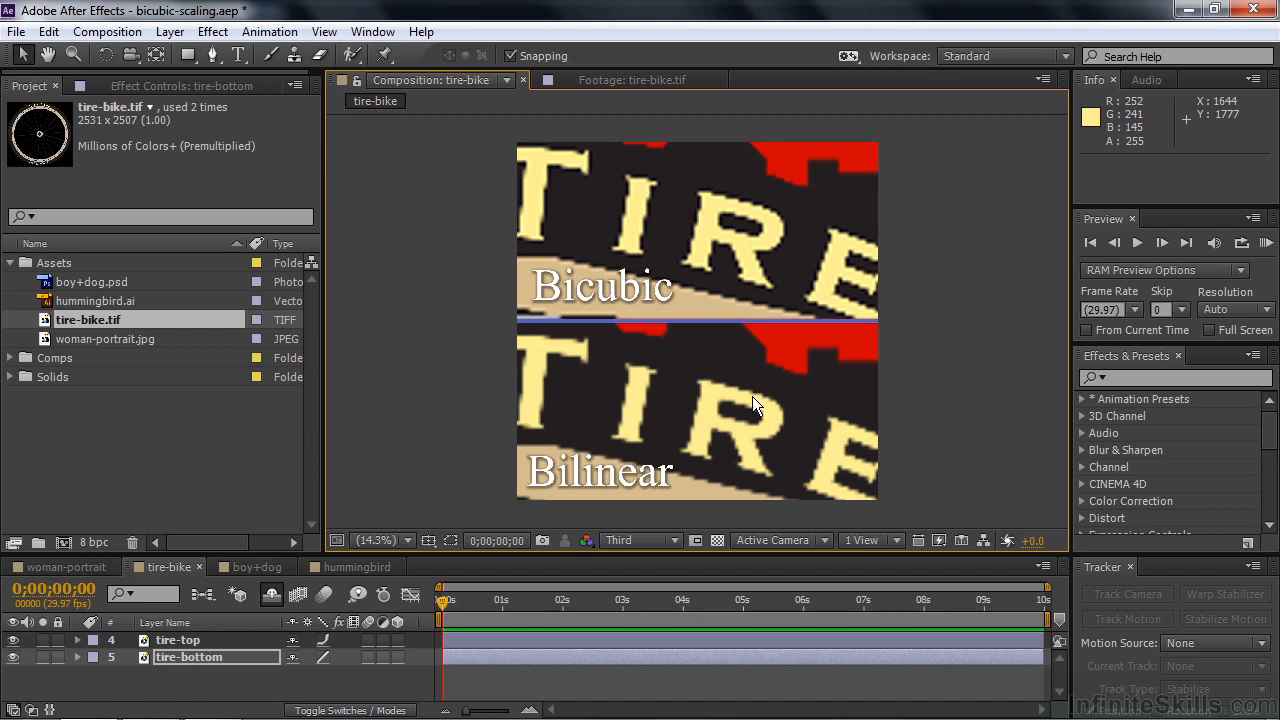
Examine the letter edges in the Bicubic half of the tire-bike composition at 100% magnification, and fit the view again.
left_click(406, 540)
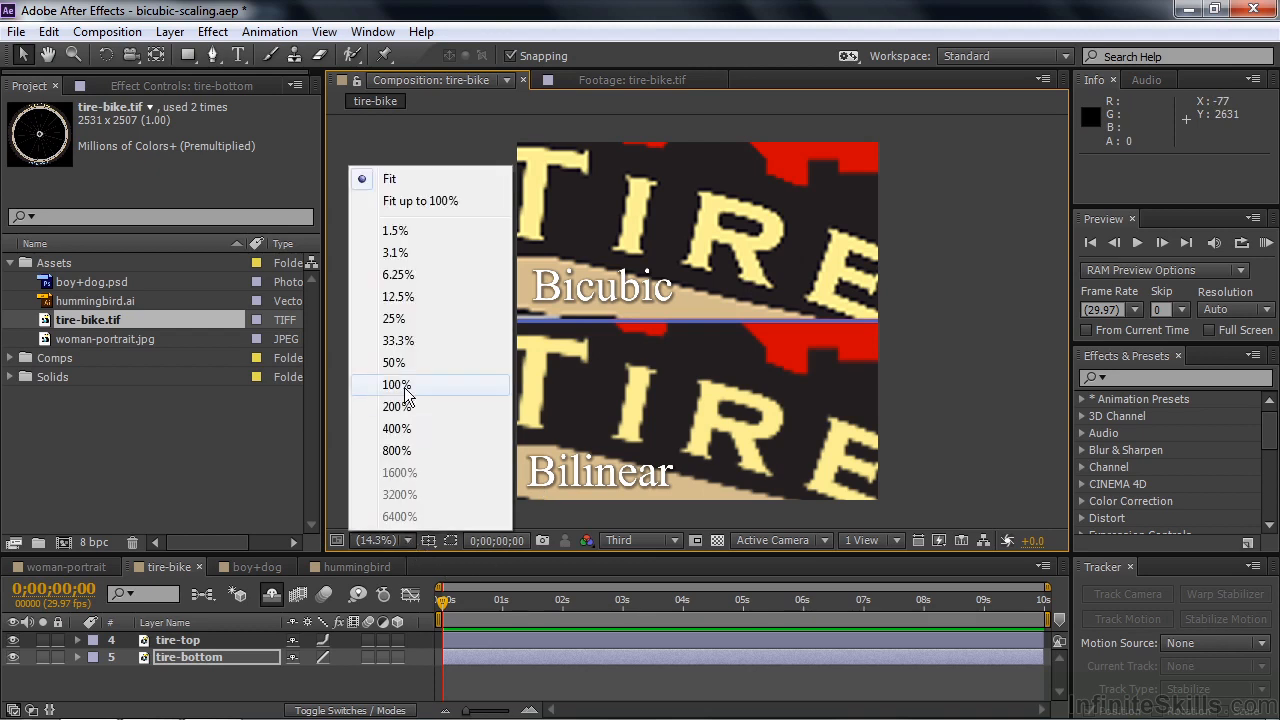
left_click(404, 390)
key("h")
left_click_drag(610, 236, 589, 437)
left_click_drag(646, 268, 630, 357)
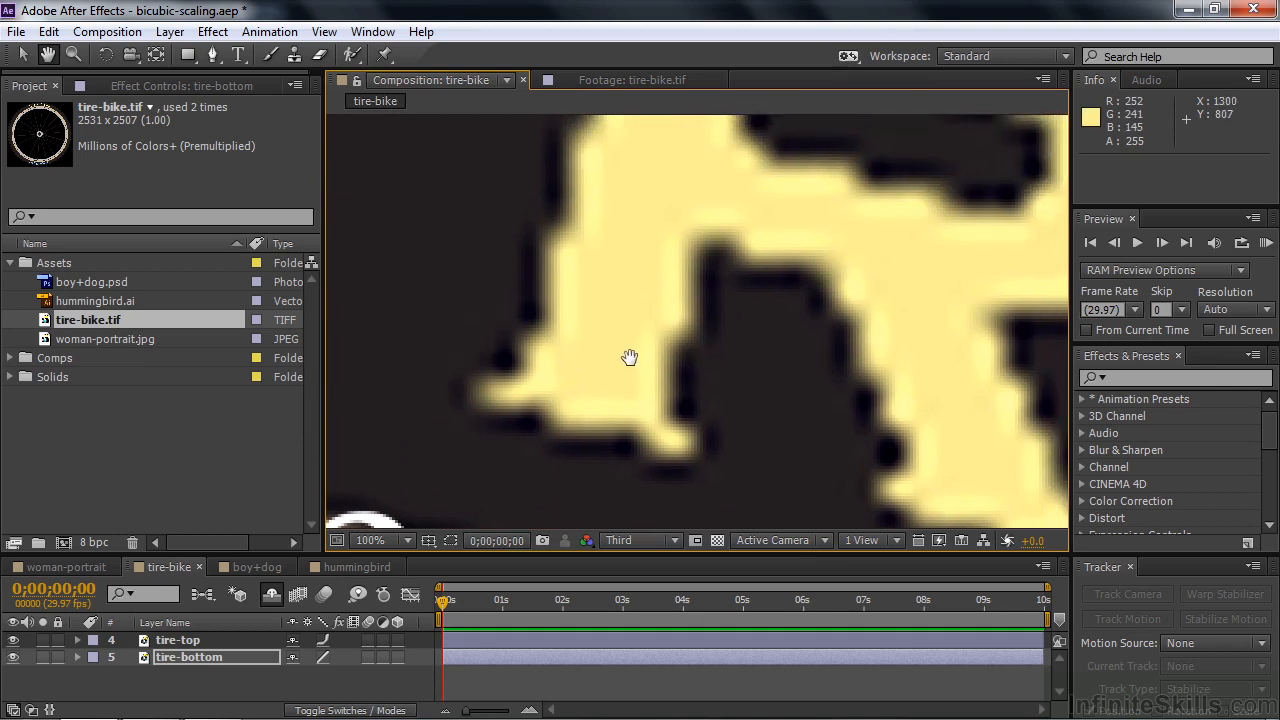
left_click_drag(651, 306, 629, 320)
key("v")
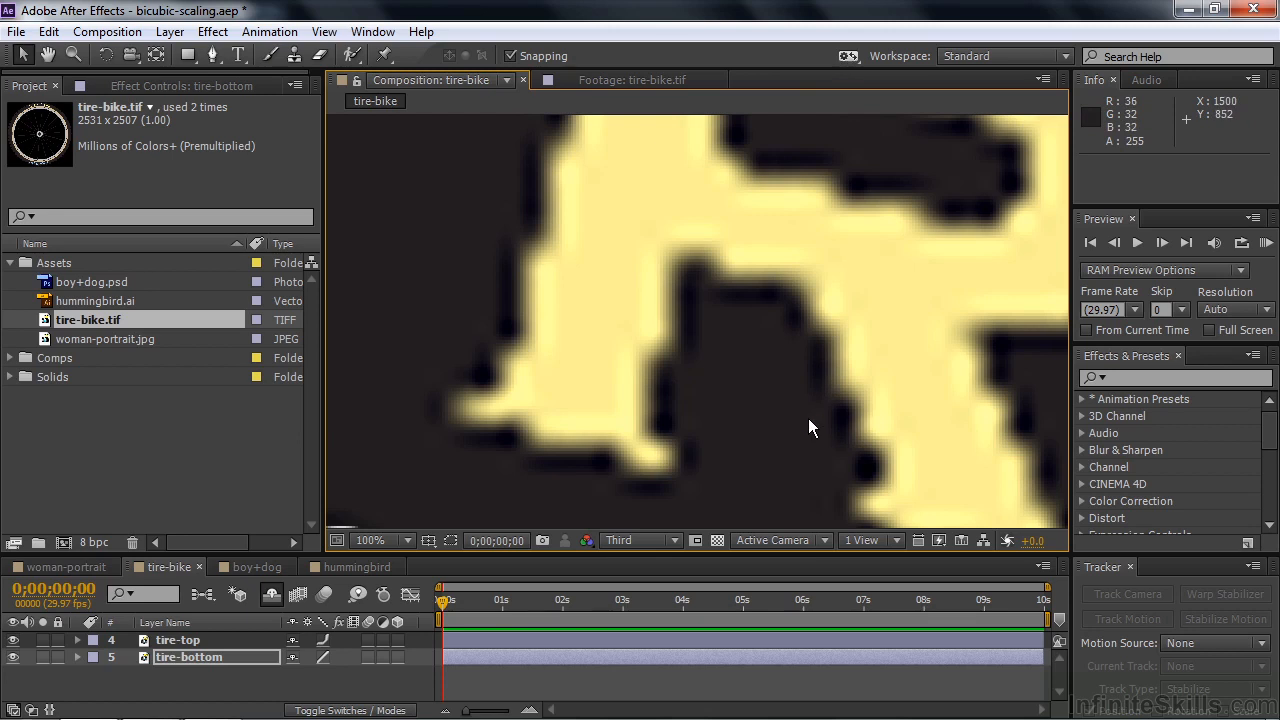
key("shift+slash")
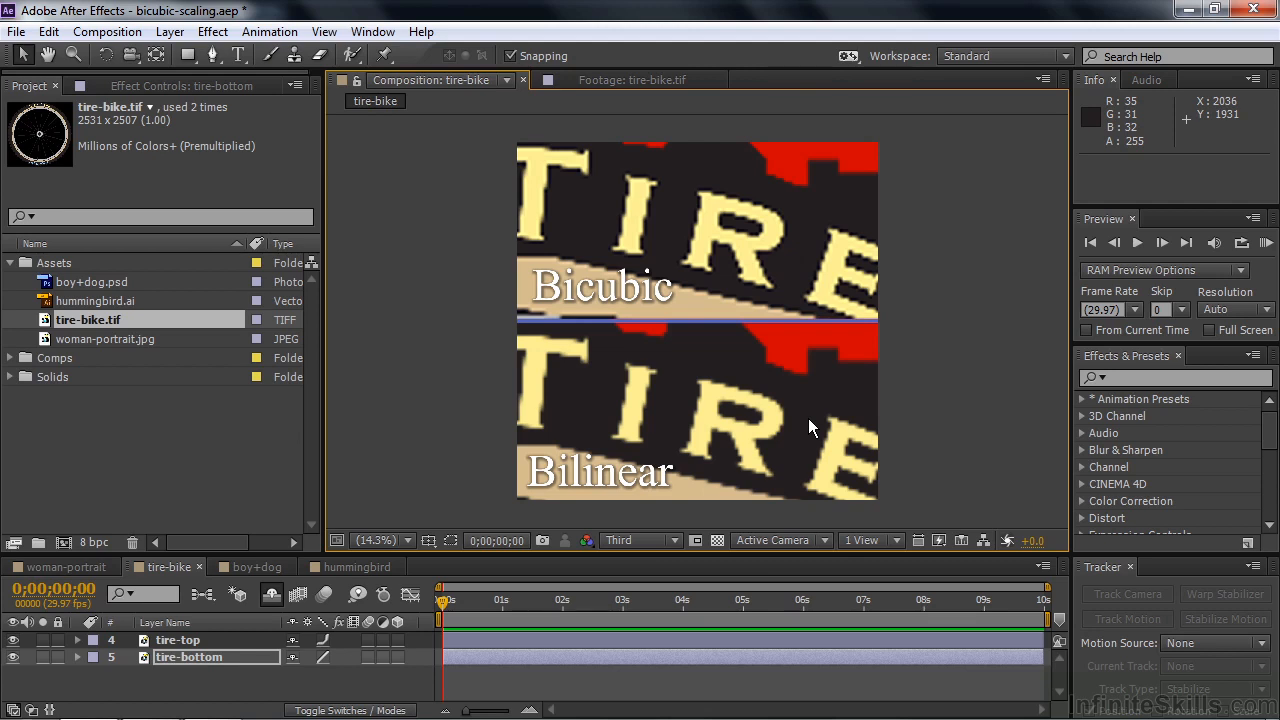
Examine the edges of the letter R in the Bilinear half of the tire-bike composition at 100% magnification.
left_click(408, 540)
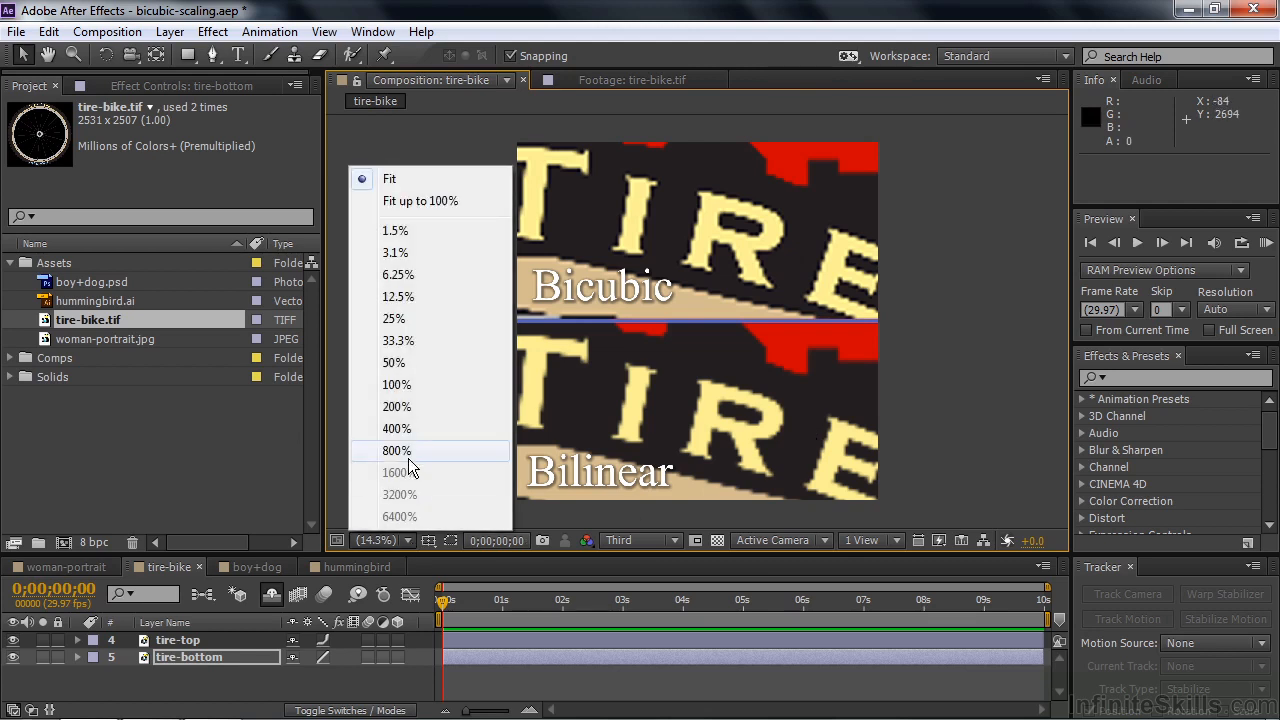
left_click(396, 385)
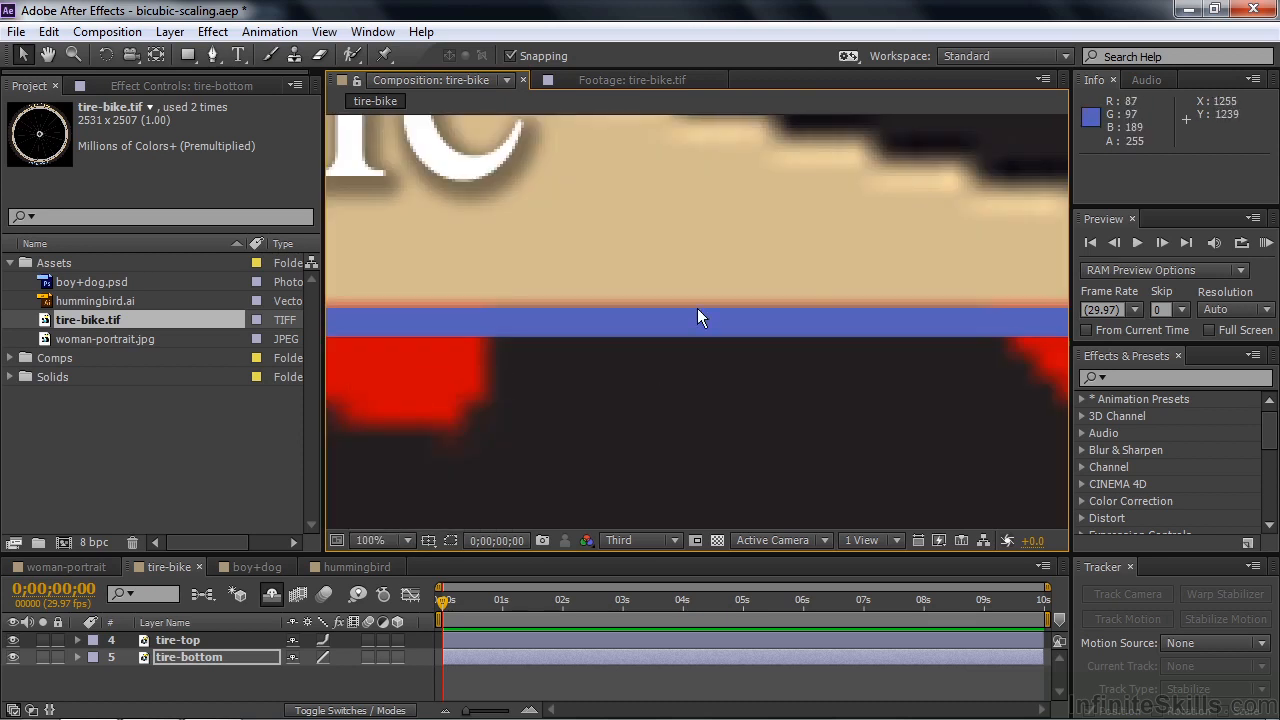
key("h")
mouse_move(806, 277)
left_mouse_down()
mouse_move(783, 337)
mouse_move(704, 402)
mouse_move(629, 189)
left_mouse_up()
left_click_drag(631, 496, 634, 149)
left_click_drag(740, 414, 738, 182)
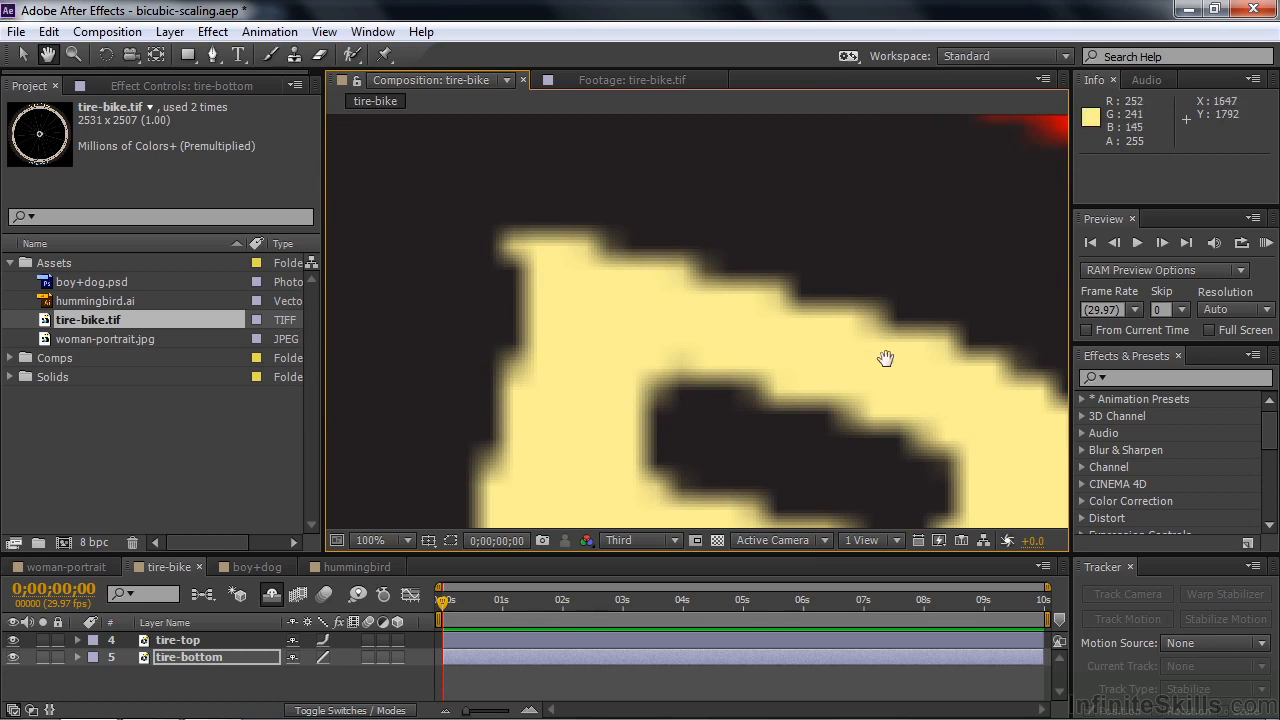
key("v")
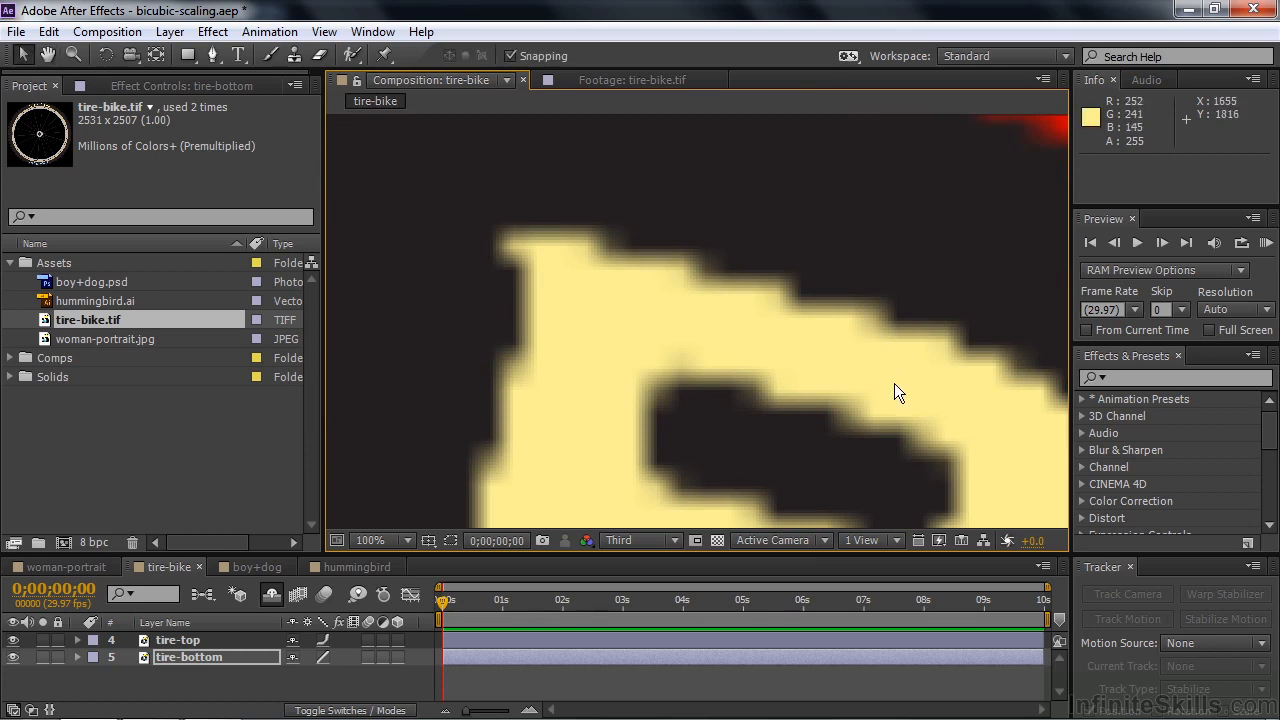
Switch to the boy+dog composition, open the boy+dog.psd source footage, and return to the composition.
left_click(258, 567)
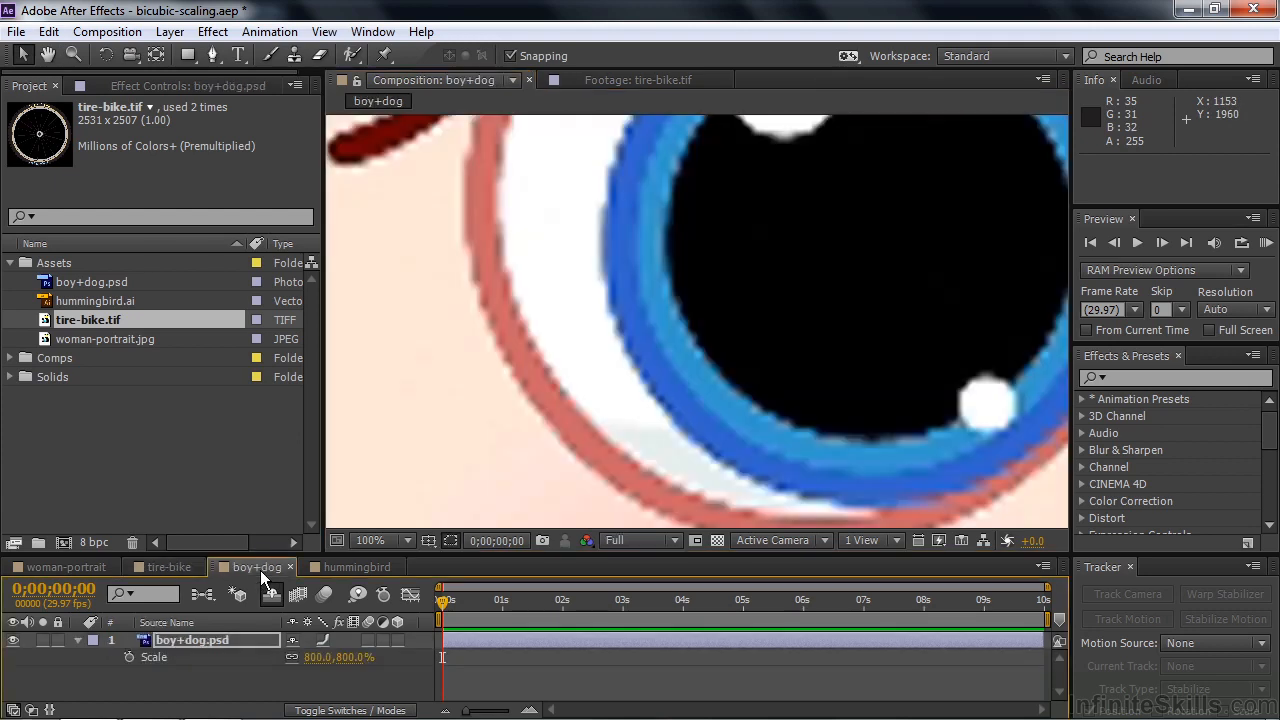
double_click(47, 283)
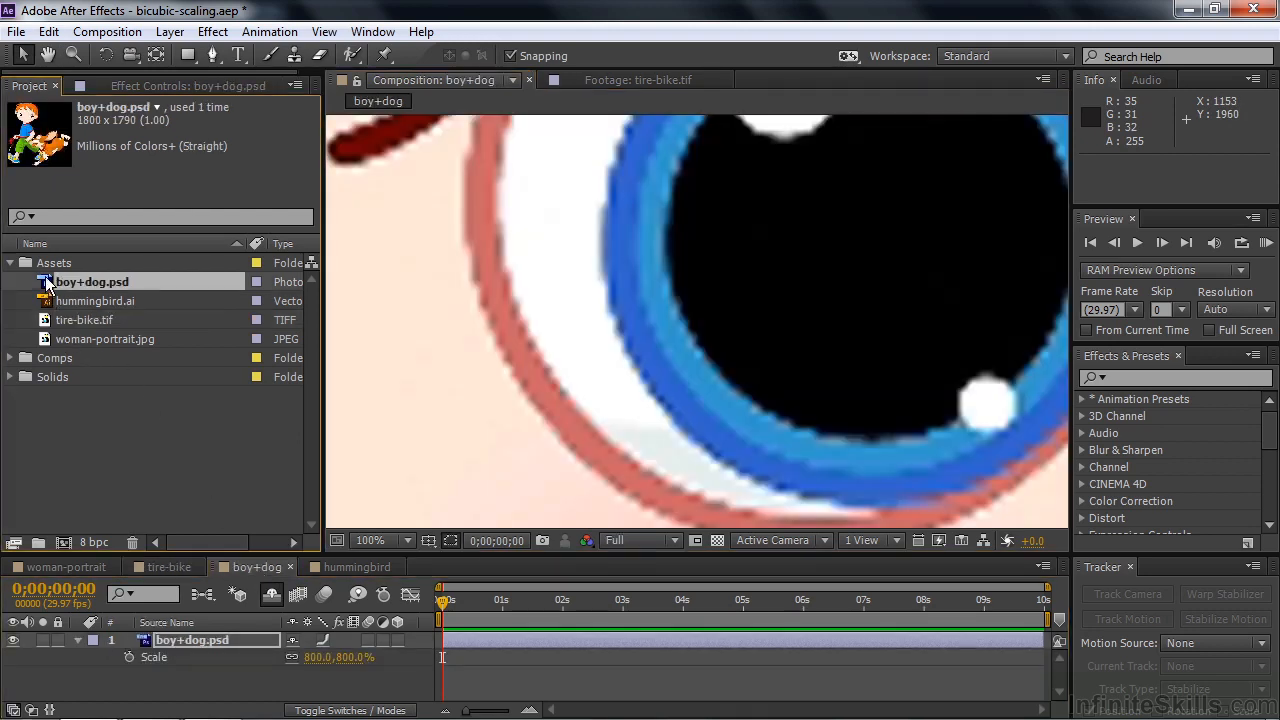
left_click(449, 82)
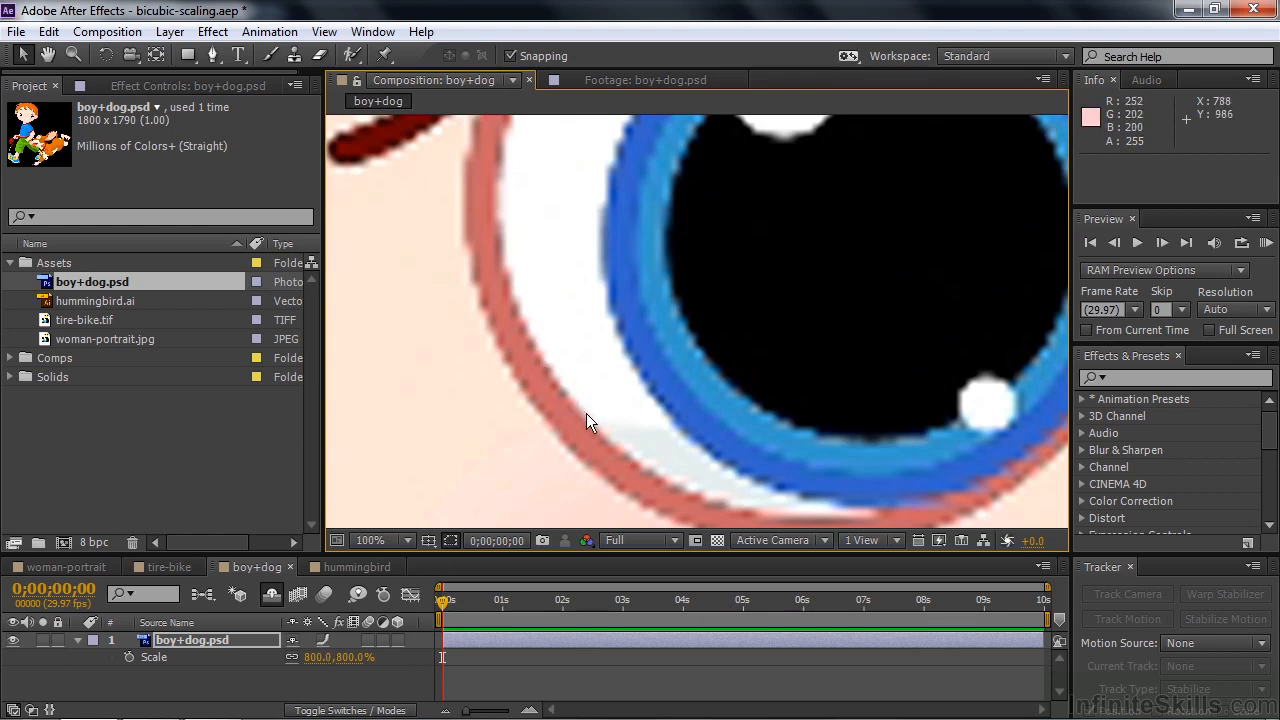
Cycle the boy+dog.psd layer through draft and bilinear quality back to bicubic to compare the eye's edges.
left_click(322, 640)
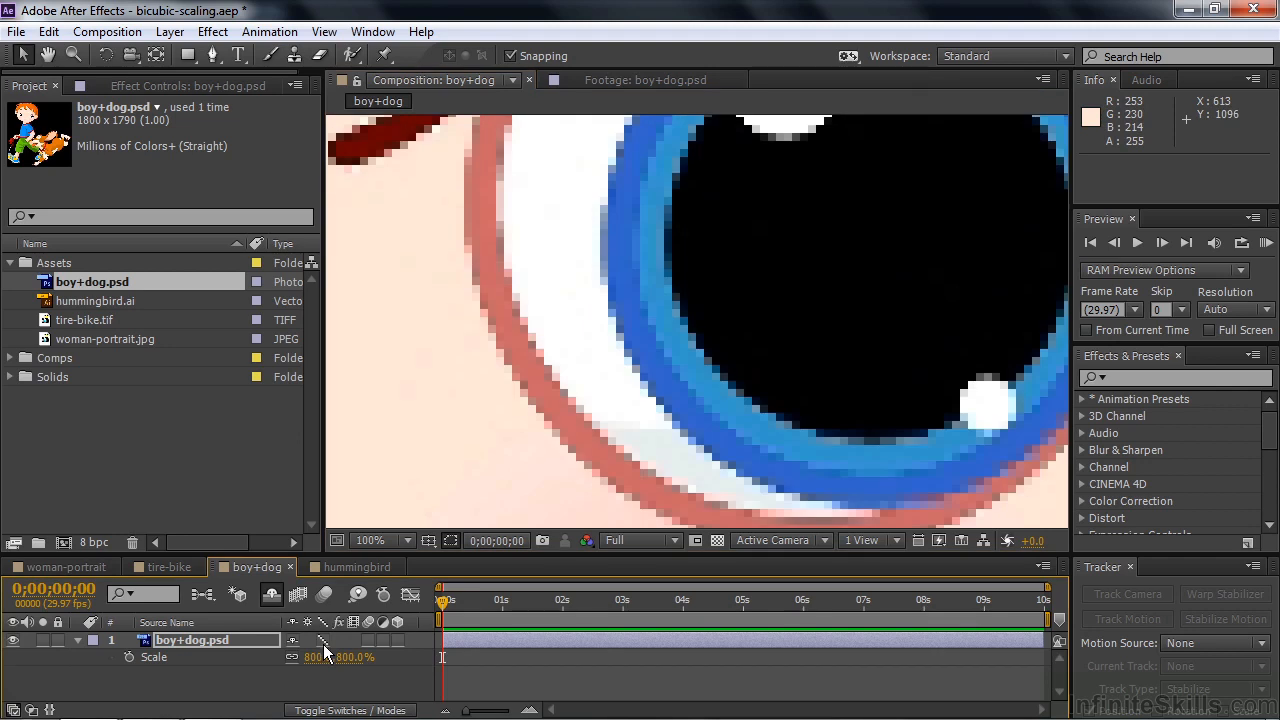
left_click(322, 641)
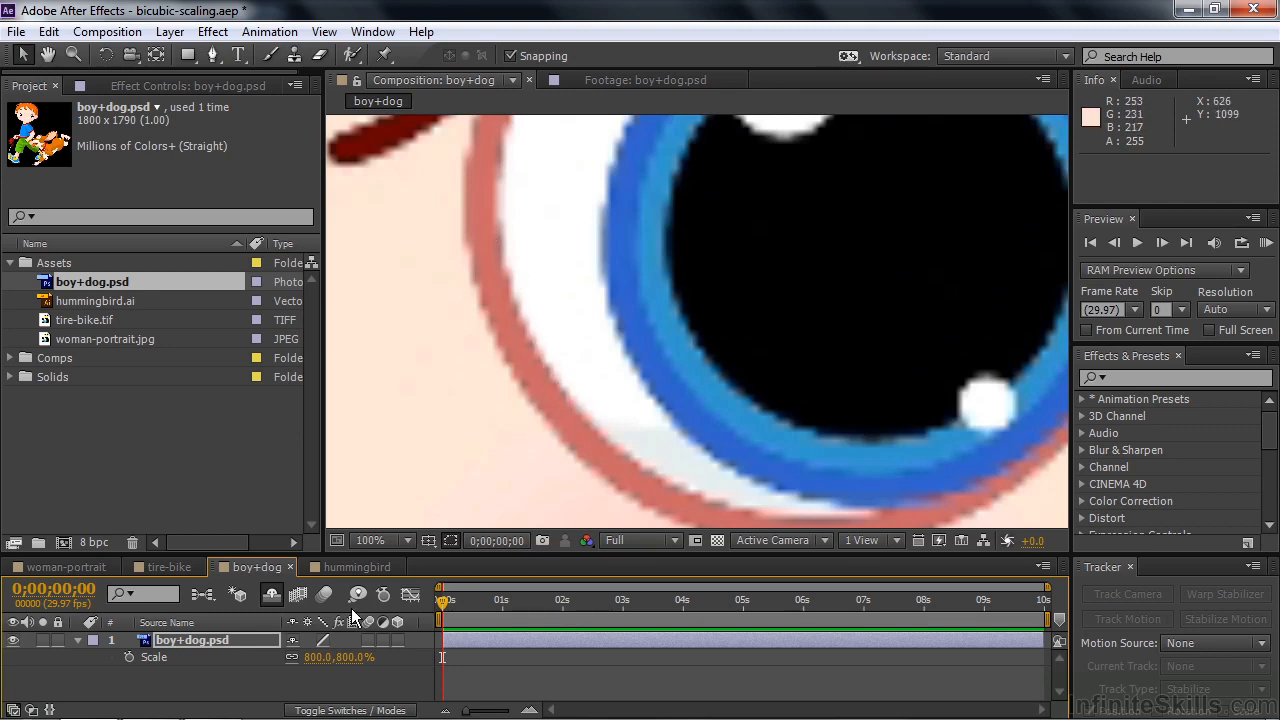
left_click(322, 640)
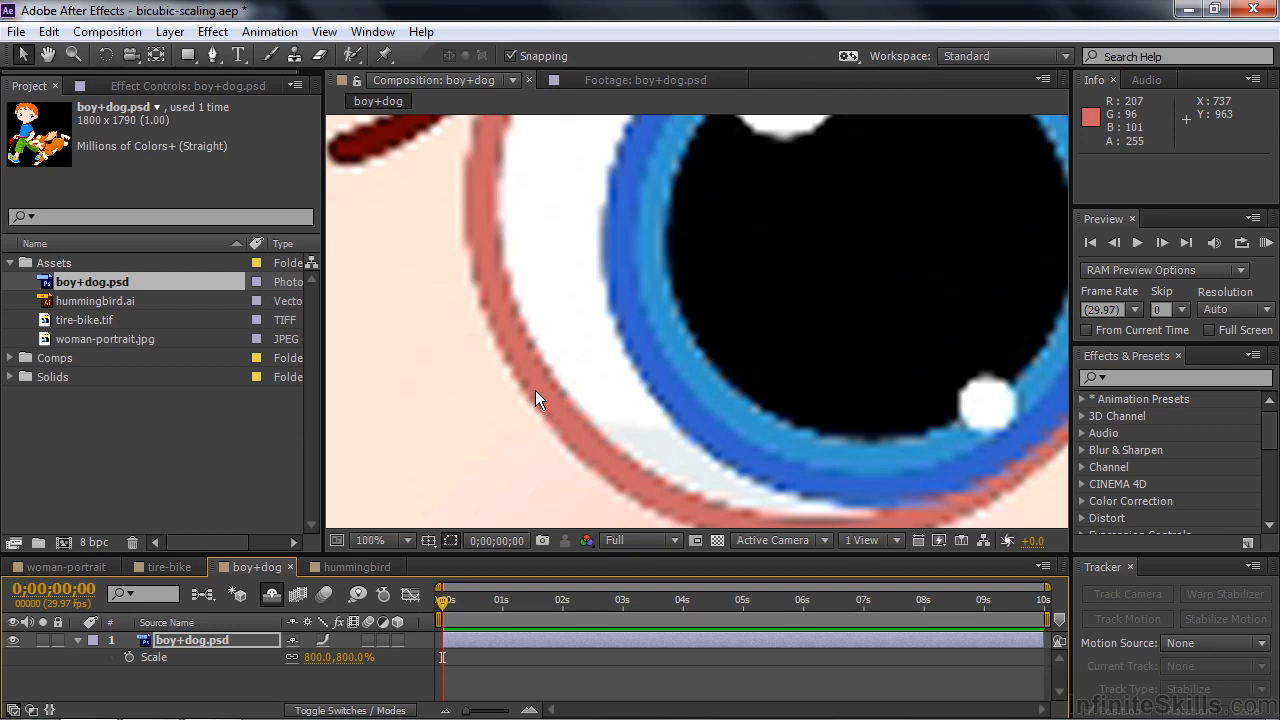
Switch to the hummingbird composition, view the original hummingbird.ai footage, and return to the composition.
left_click(385, 566)
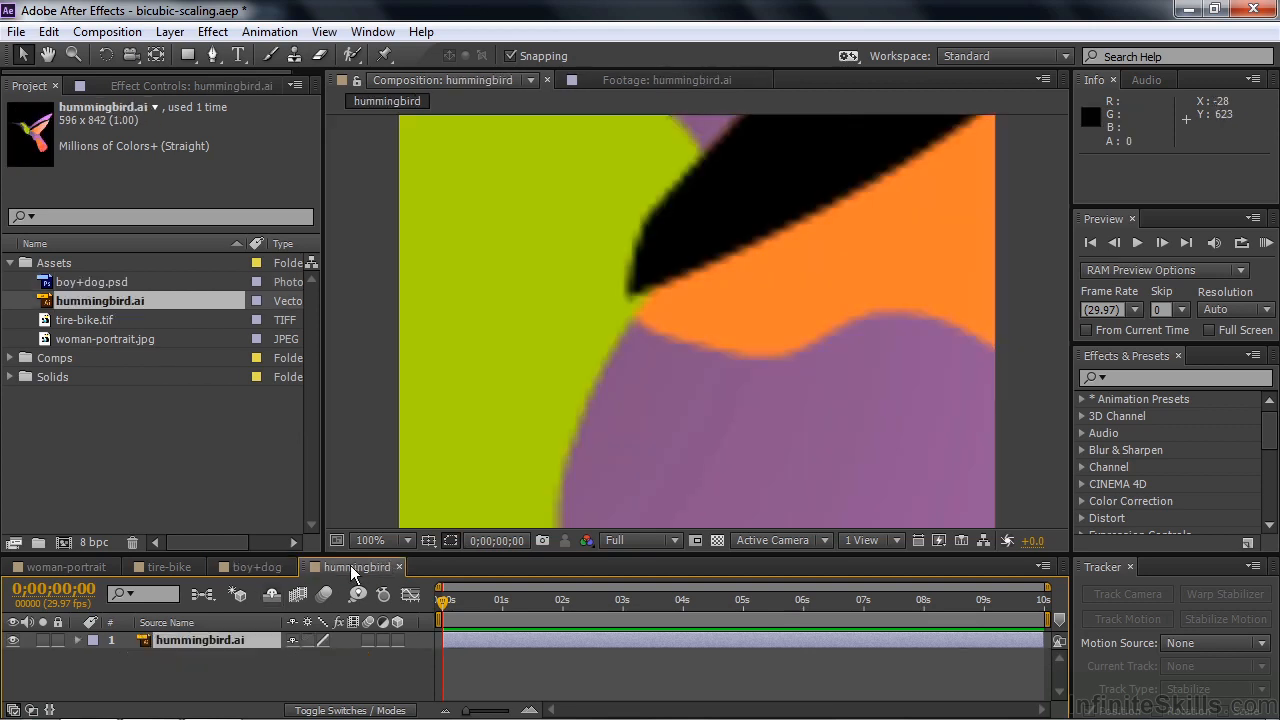
double_click(50, 302)
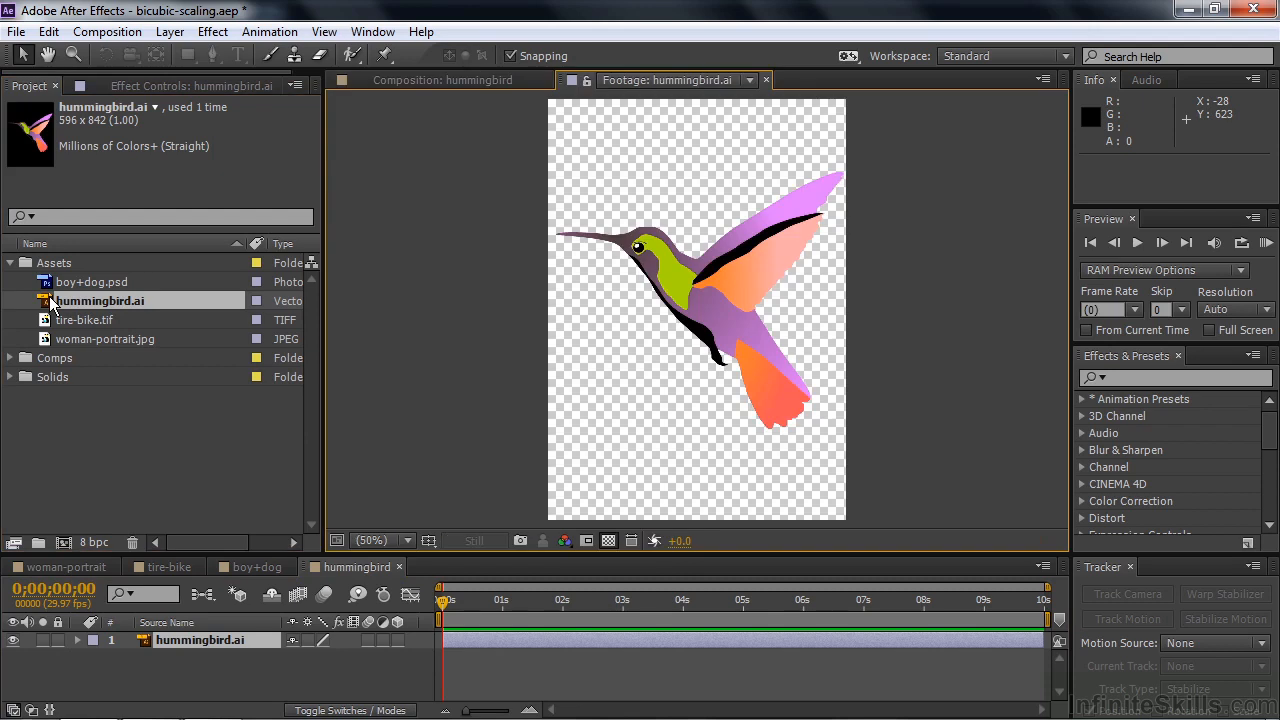
left_click(400, 79)
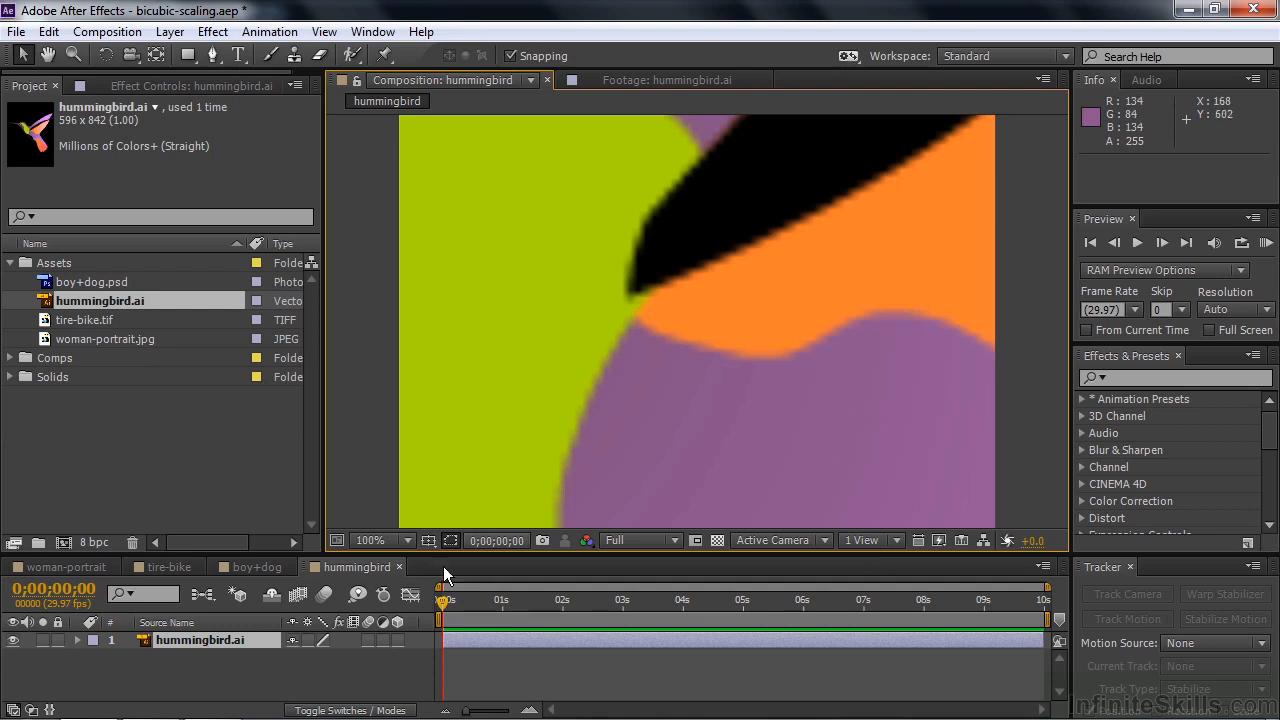
Enable continuous rasterization on the hummingbird.ai layer and compare its sampling quality modes, starting with bicubic.
left_click(320, 641)
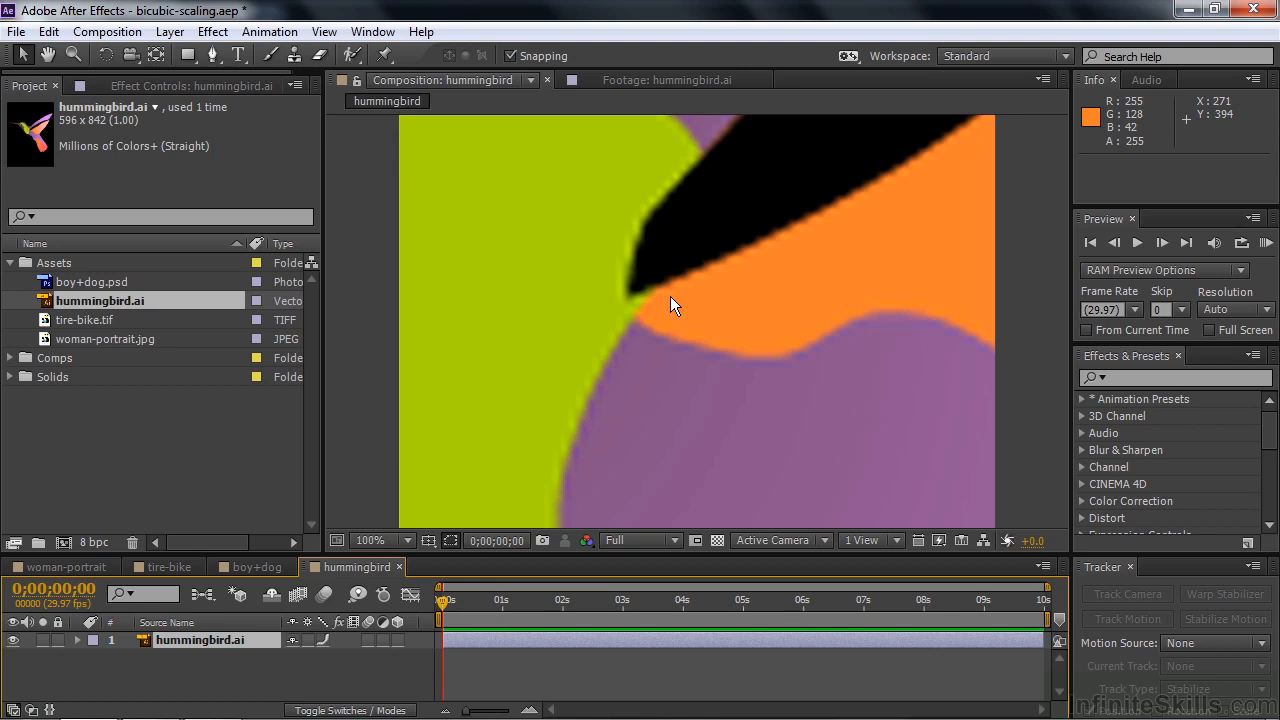
left_click(305, 639)
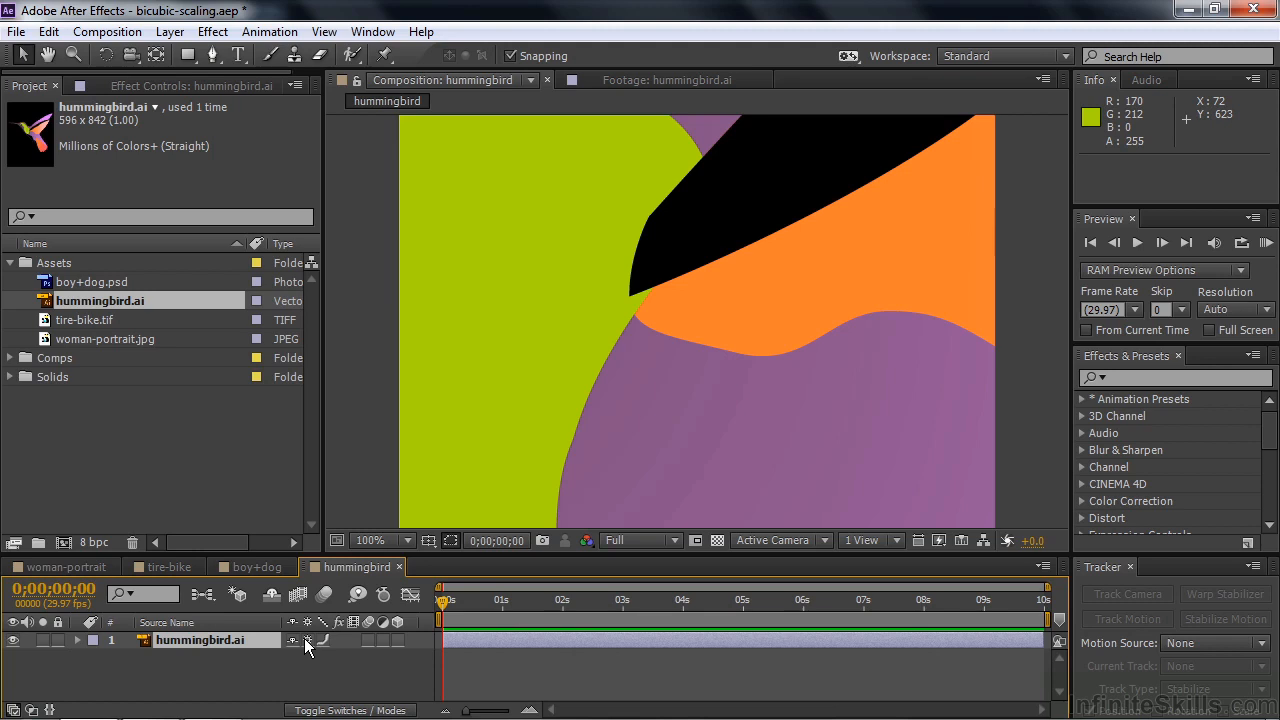
left_click(321, 639)
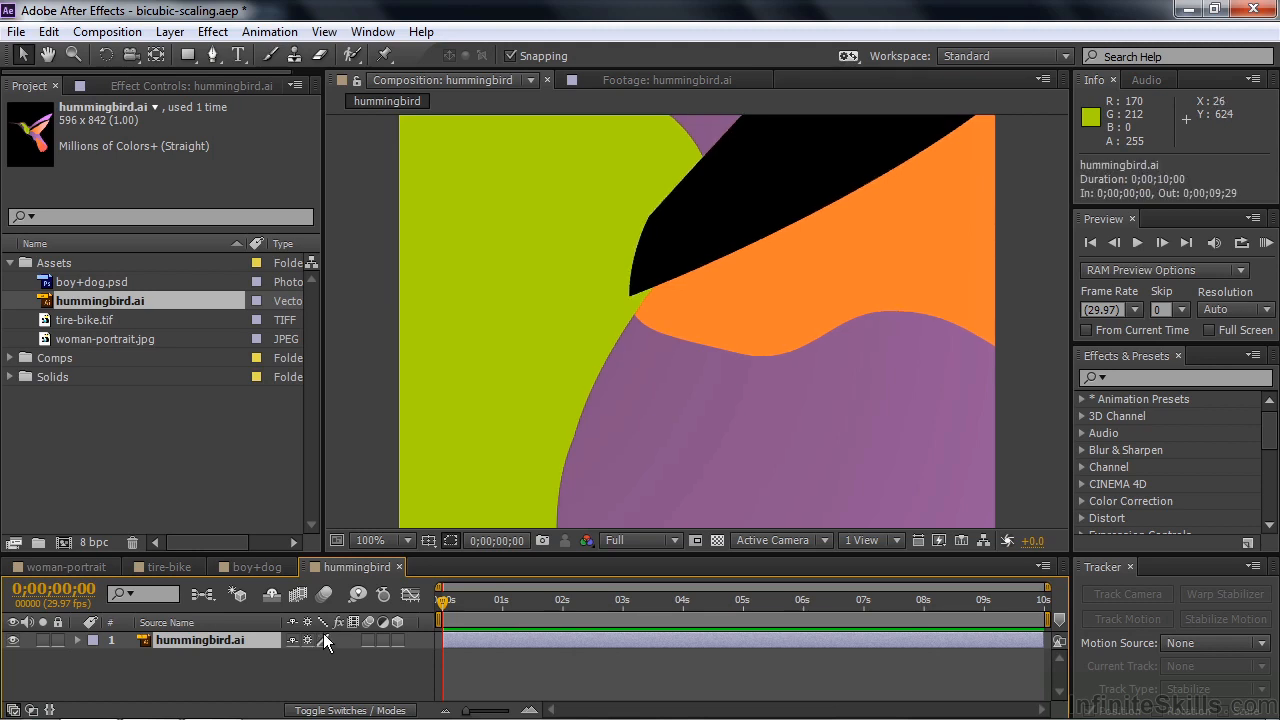